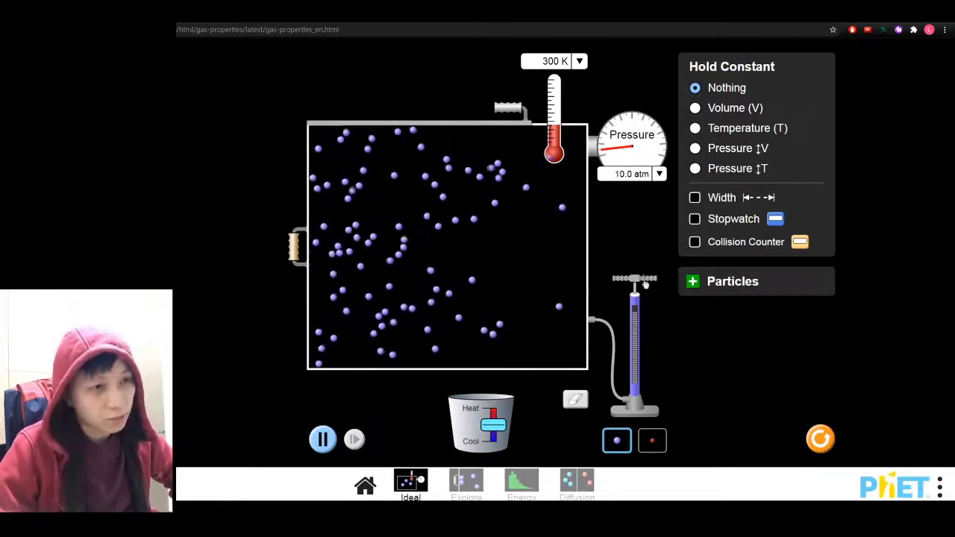
- Pump gas into the container and push its left wall inward until pressure nears 38 atm
drag(634, 297, 639, 249)
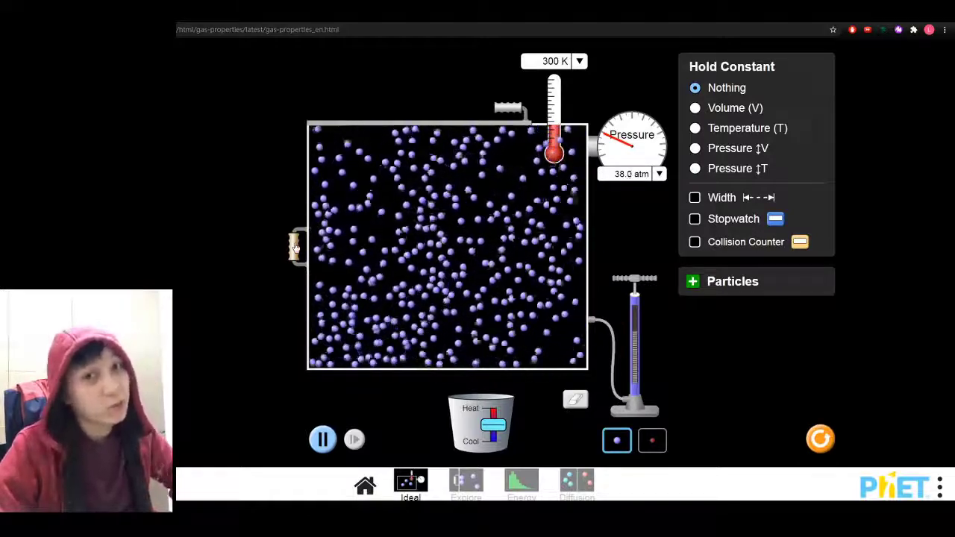
drag(295, 246, 433, 245)
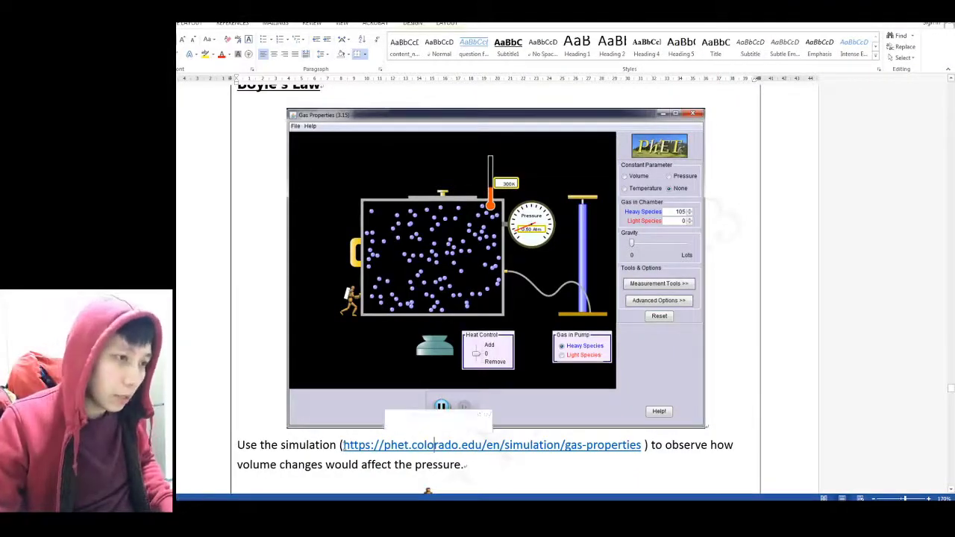
- Switch from the Word worksheet to the browser showing the Gas Properties home screen
key(alt+Tab)
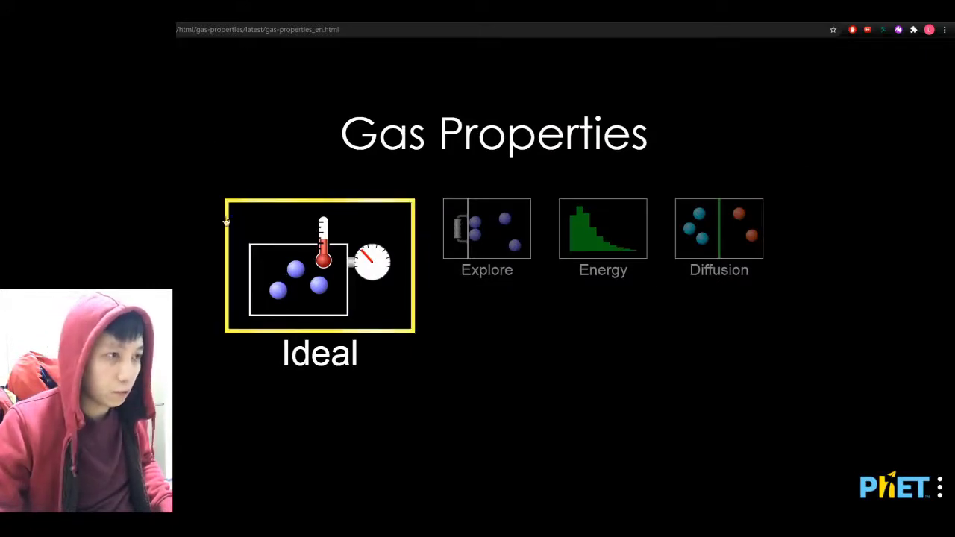
- Open the Ideal screen, compare it with the worksheet, and return to the simulation
click(299, 262)
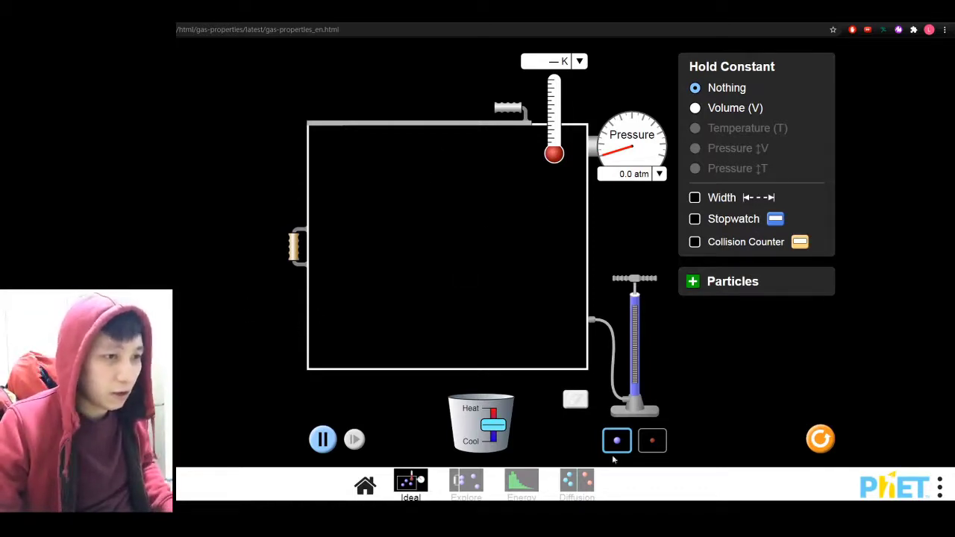
key(alt+Tab)
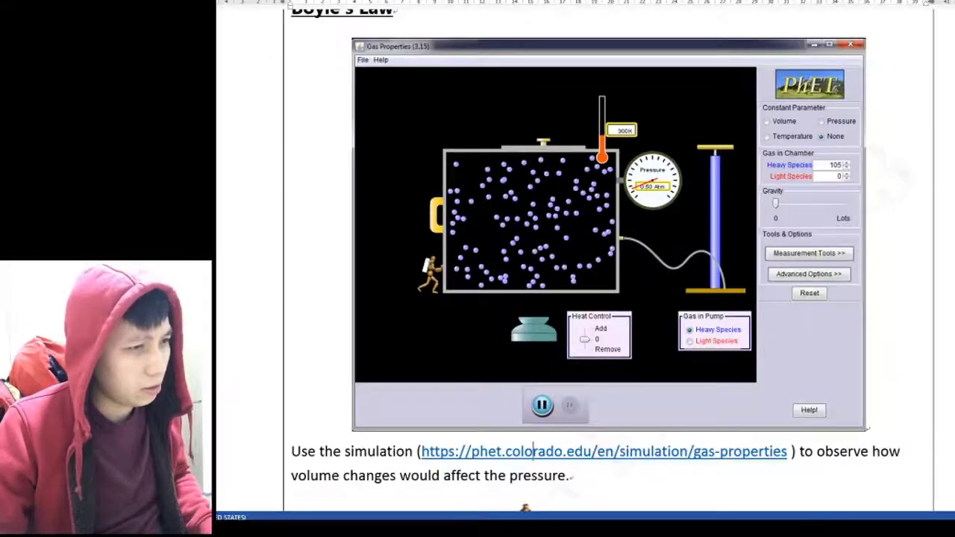
key(alt+Tab)
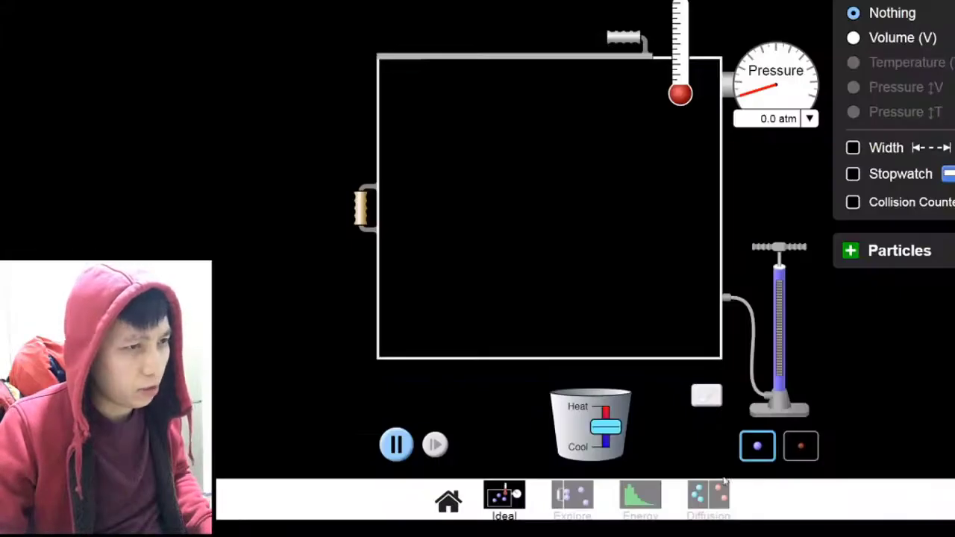
key(alt+Tab)
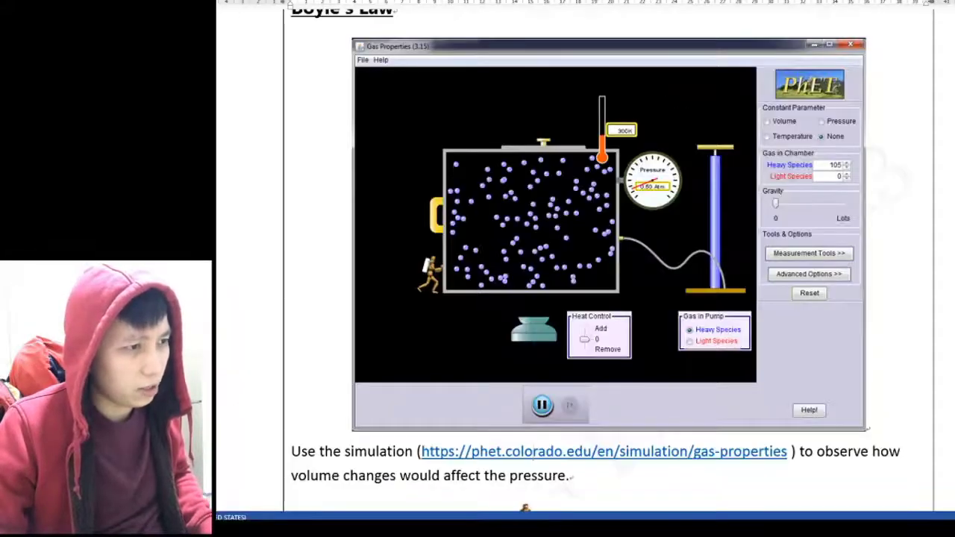
key(alt+Tab)
key(alt+Tab)
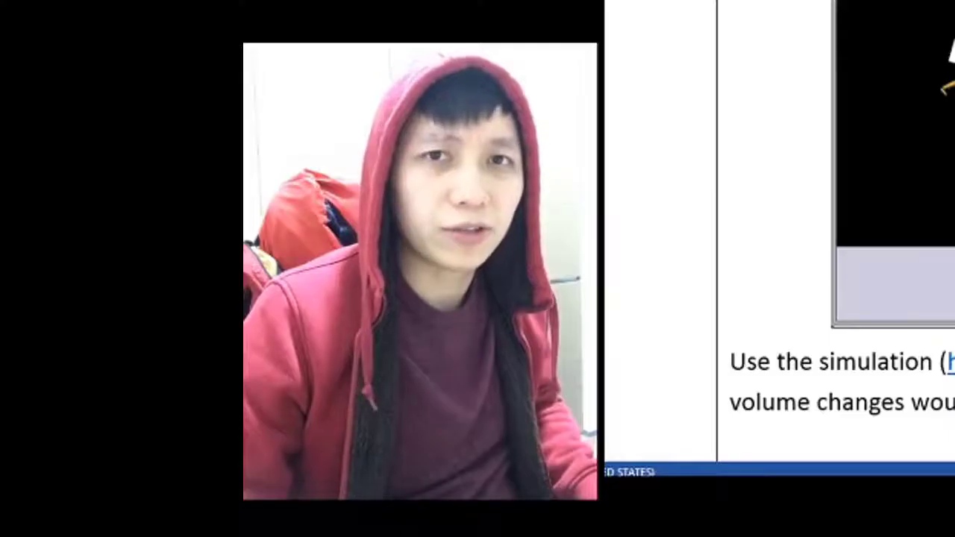
key(alt+Tab)
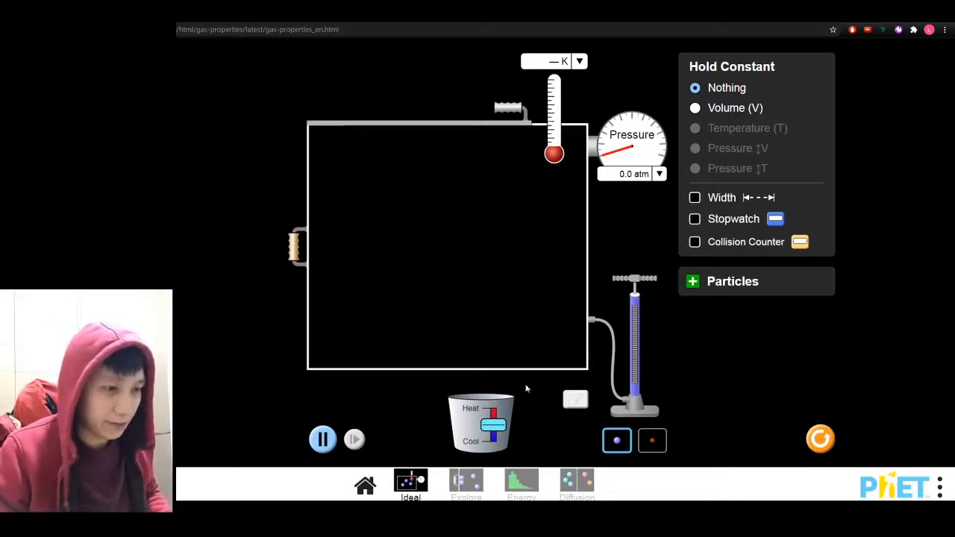
key(alt+Tab)
scroll(707, 401, down, 6)
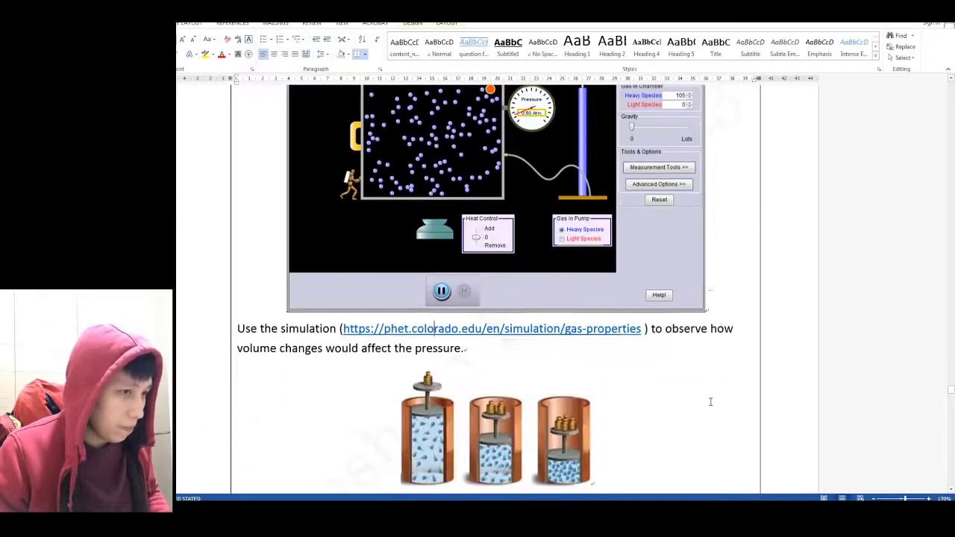
scroll(713, 399, up, 2)
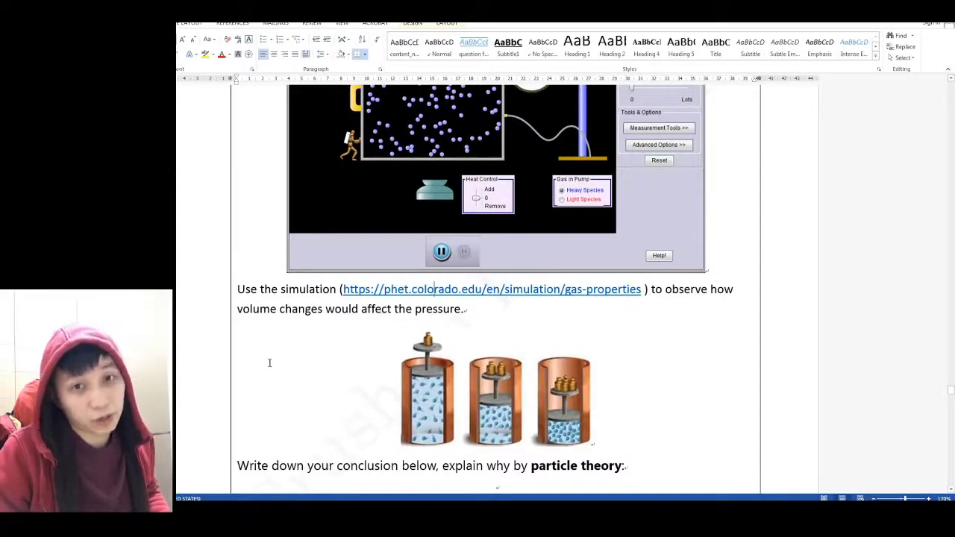
scroll(270, 363, up, 4)
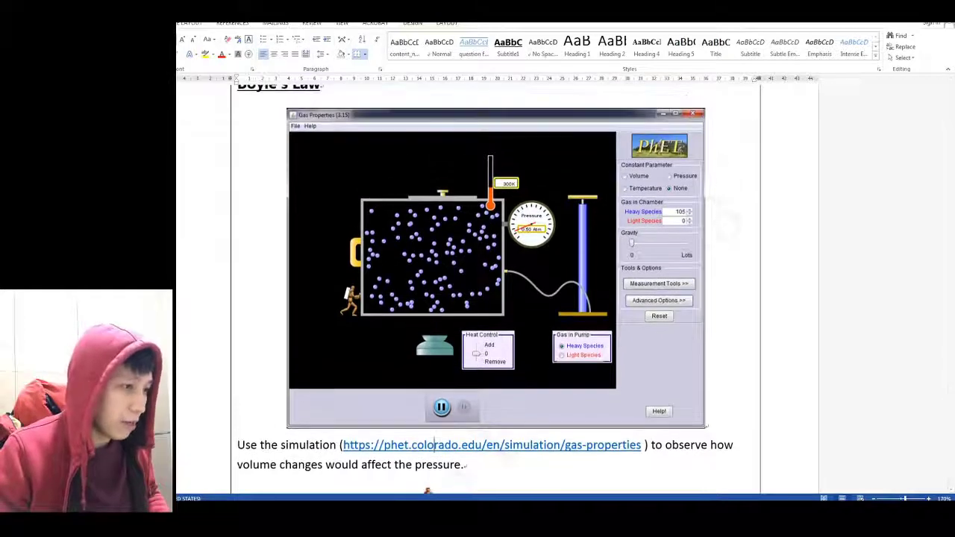
key(alt+Tab)
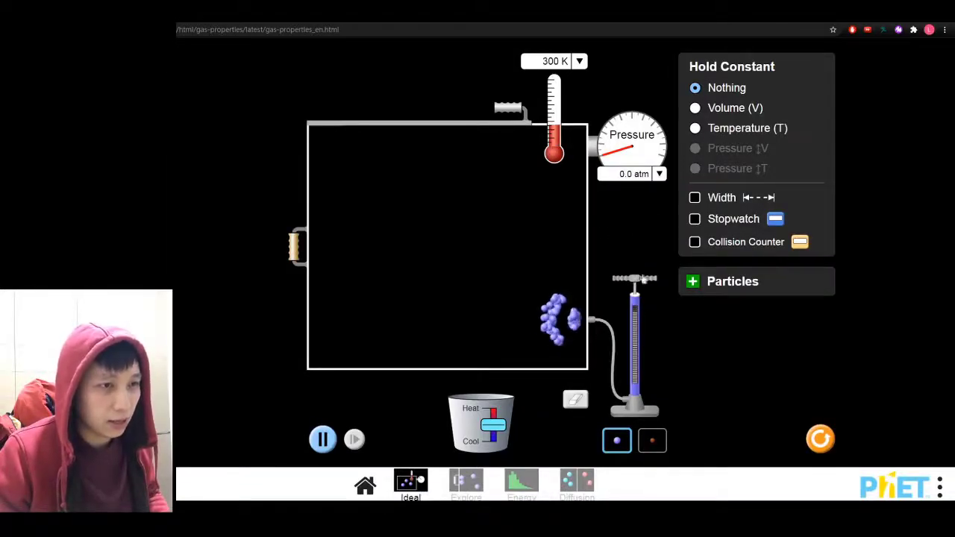
- Pump gas into the empty container to about 19.6 atm and show its 10.0 nm width
mouse_move(649, 301)
mouse_down()
mouse_move(649, 293)
mouse_move(649, 301)
mouse_up()
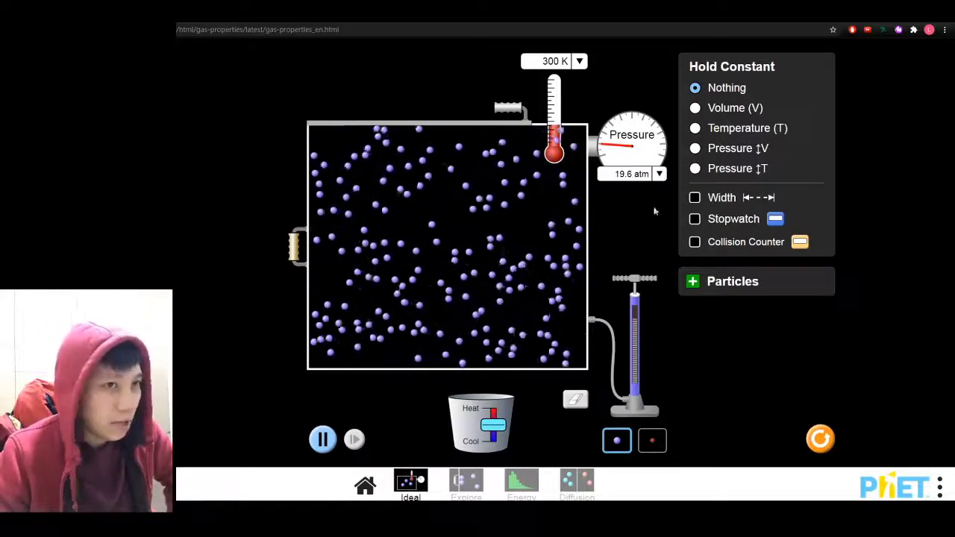
click(695, 198)
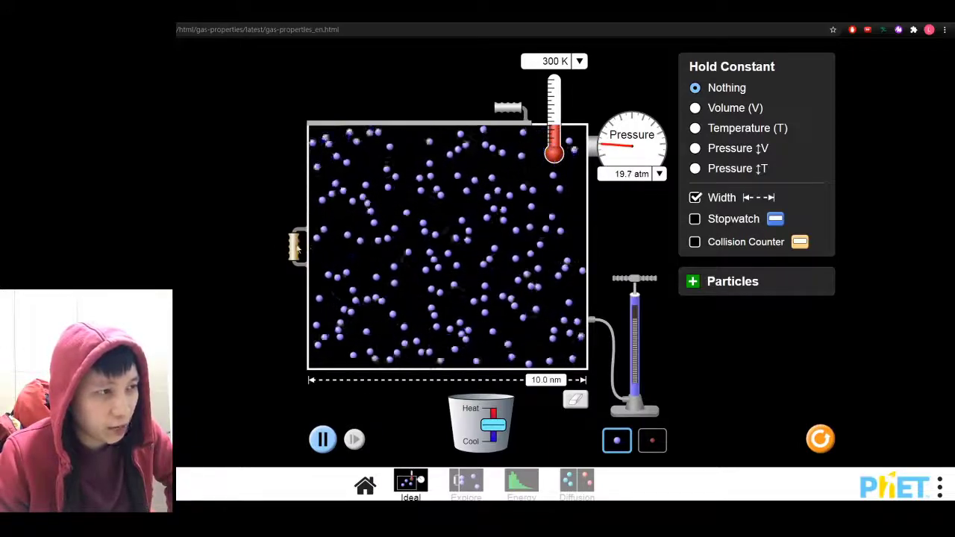
- Return the container width to about 10 nm and switch the pressure reading to kPa
drag(294, 246, 176, 246)
drag(427, 243, 292, 243)
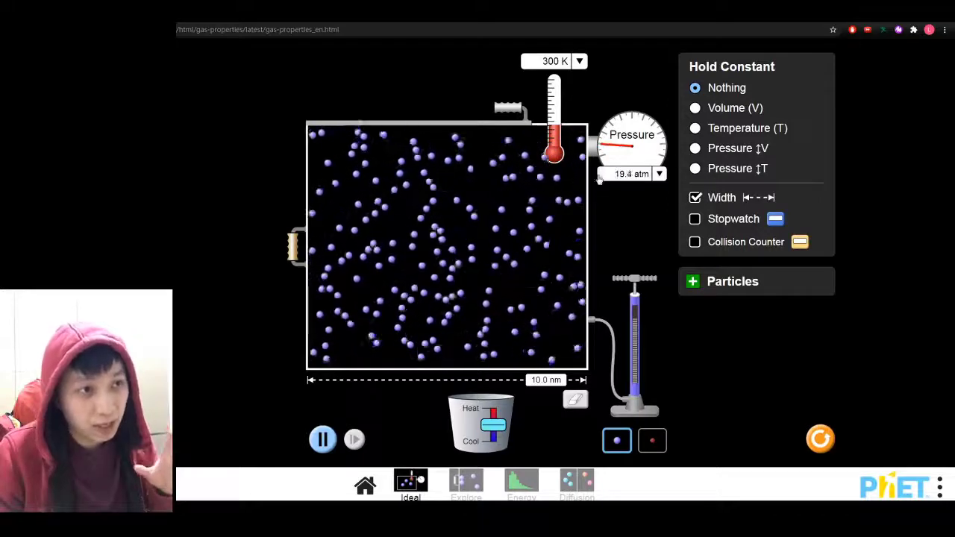
click(648, 174)
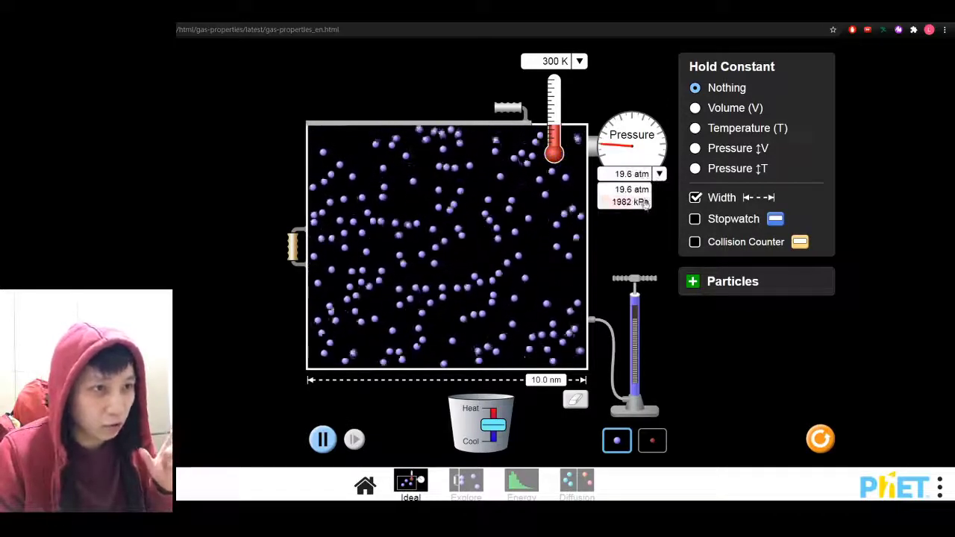
click(643, 200)
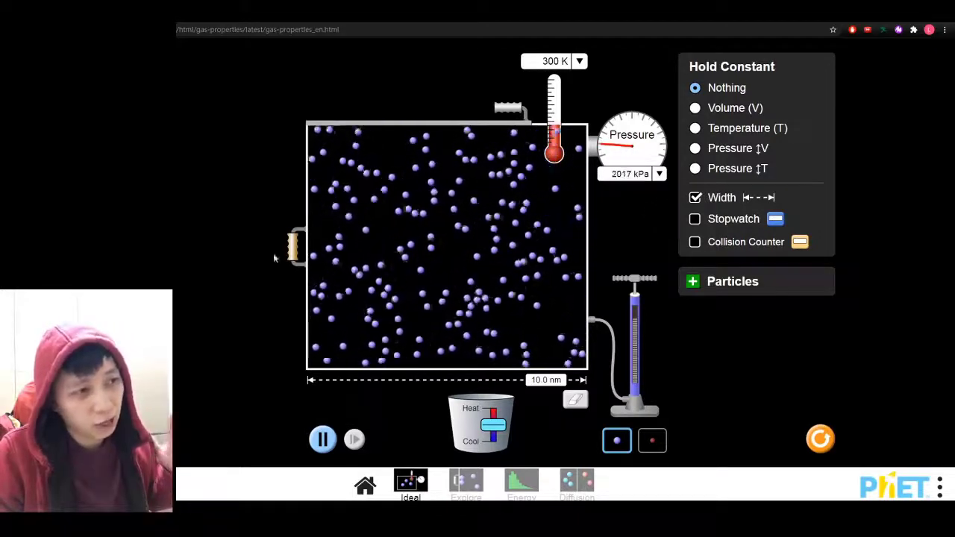
- Squeeze the container to 5.0 nm width, then widen it to 15.0 nm and narrow slightly
drag(291, 258, 309, 267)
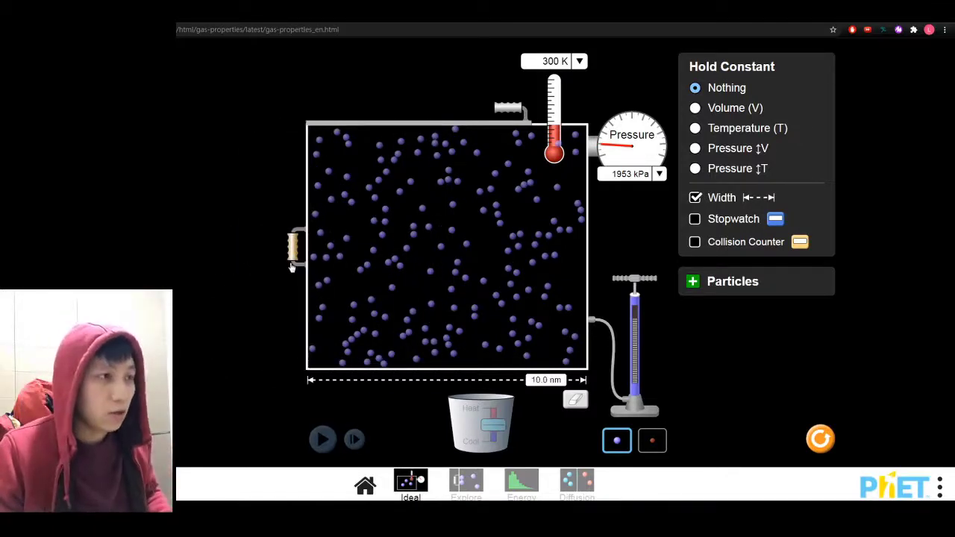
drag(292, 267, 292, 267)
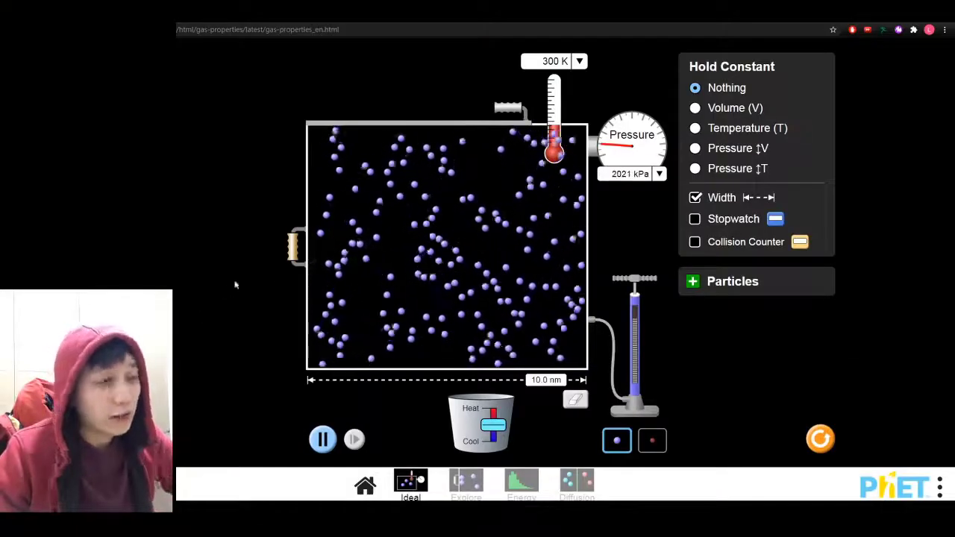
drag(294, 247, 315, 250)
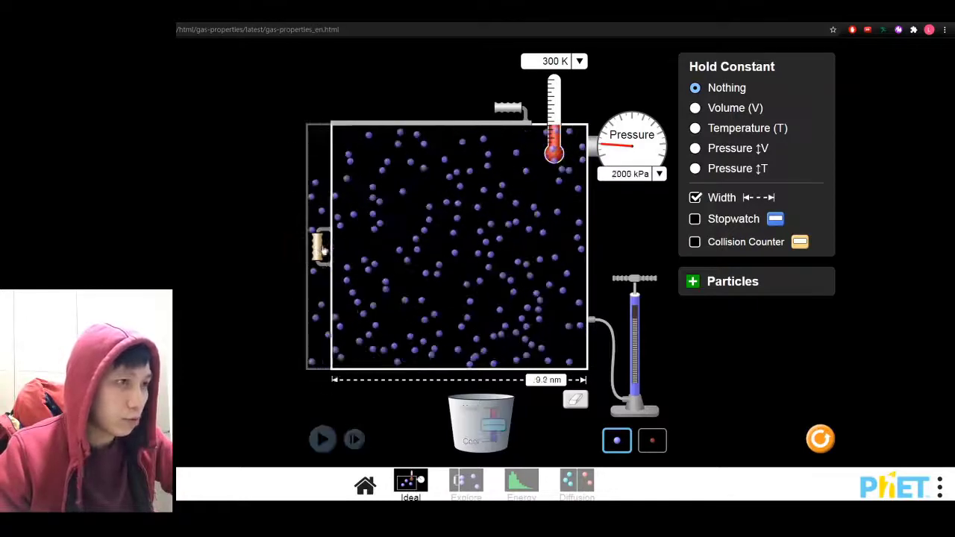
drag(431, 250, 445, 248)
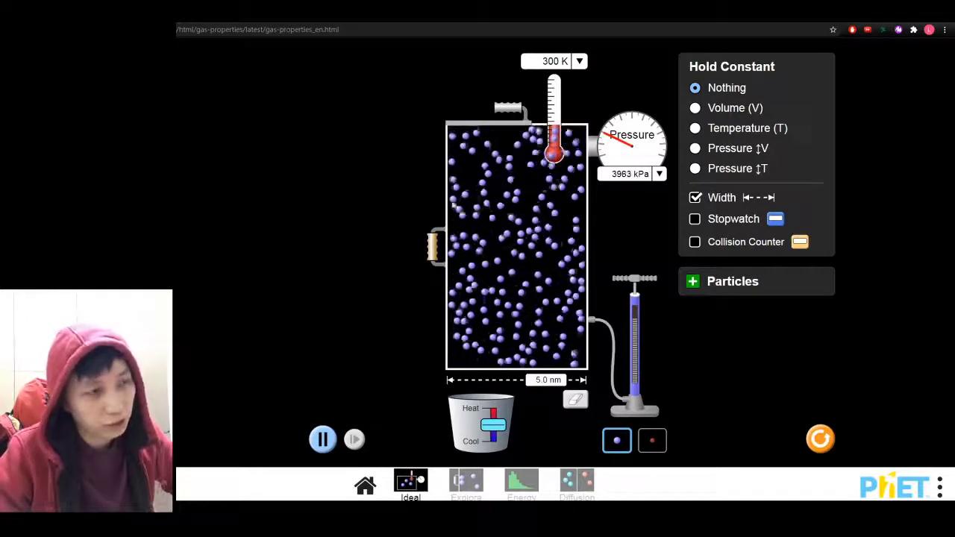
drag(431, 247, 213, 203)
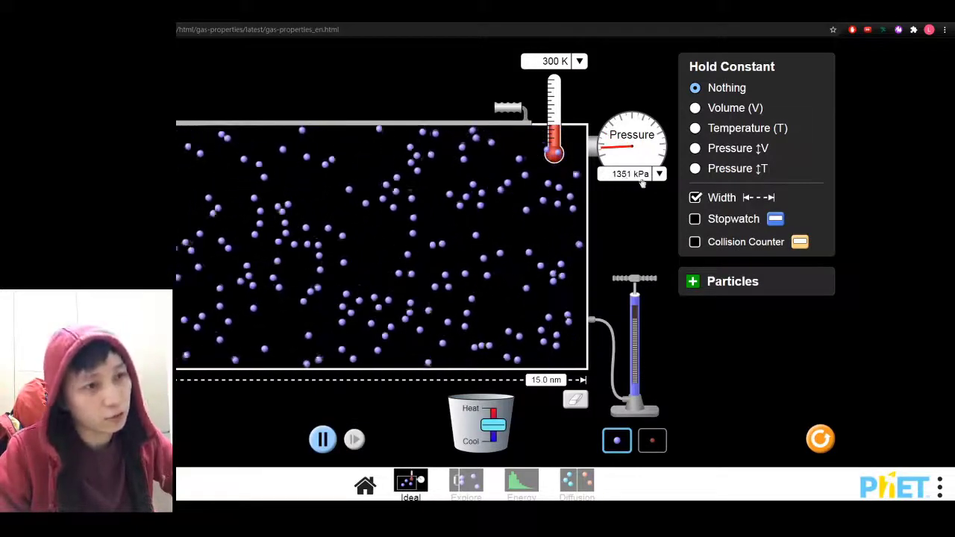
drag(177, 254, 431, 265)
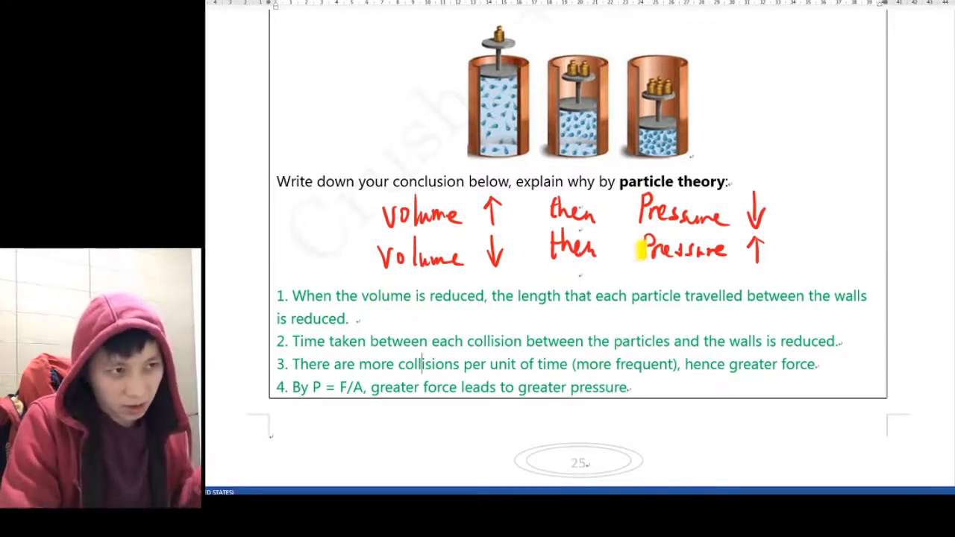
- Highlight 'Volume ↓' and point 1's travel-distance phrase in yellow, and underline 'walls' in red
drag(366, 255, 508, 254)
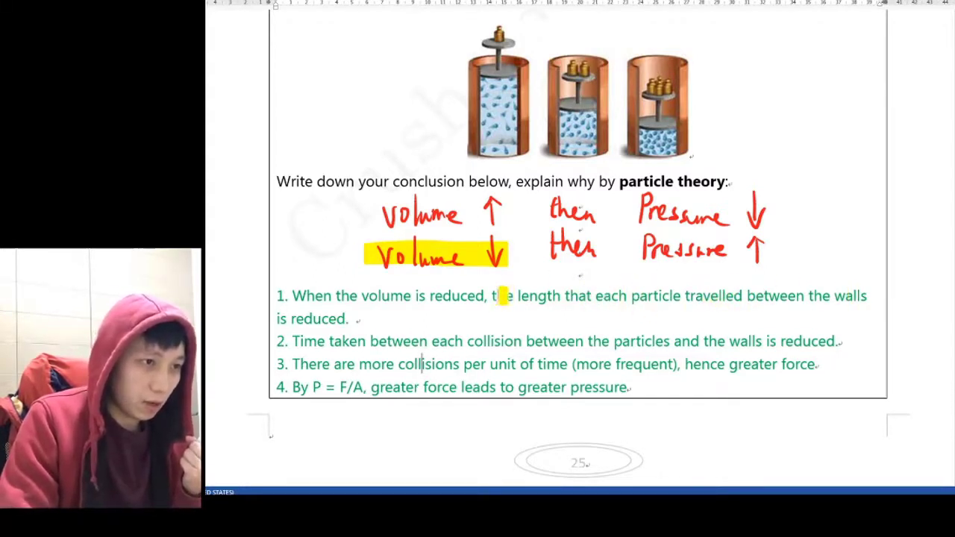
drag(518, 297, 868, 296)
drag(269, 318, 364, 318)
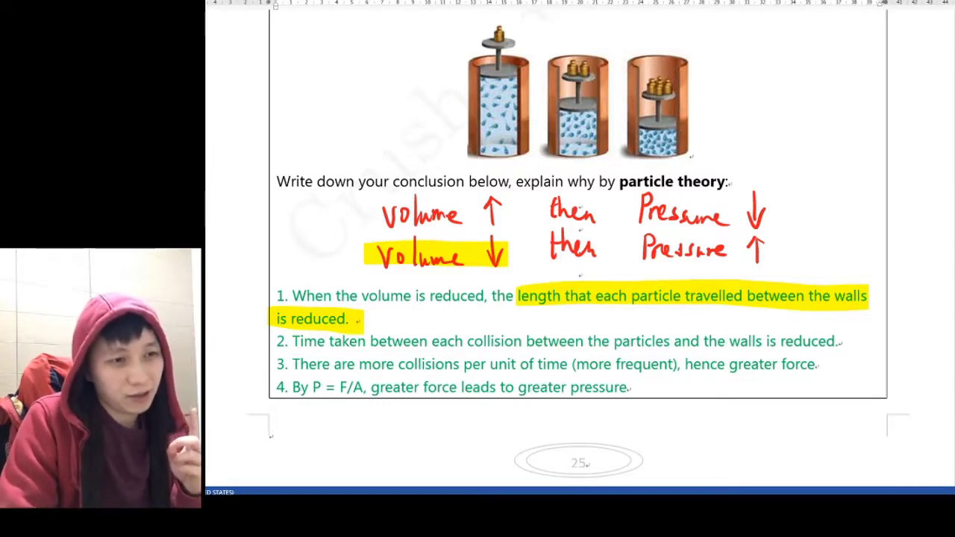
drag(834, 307, 870, 305)
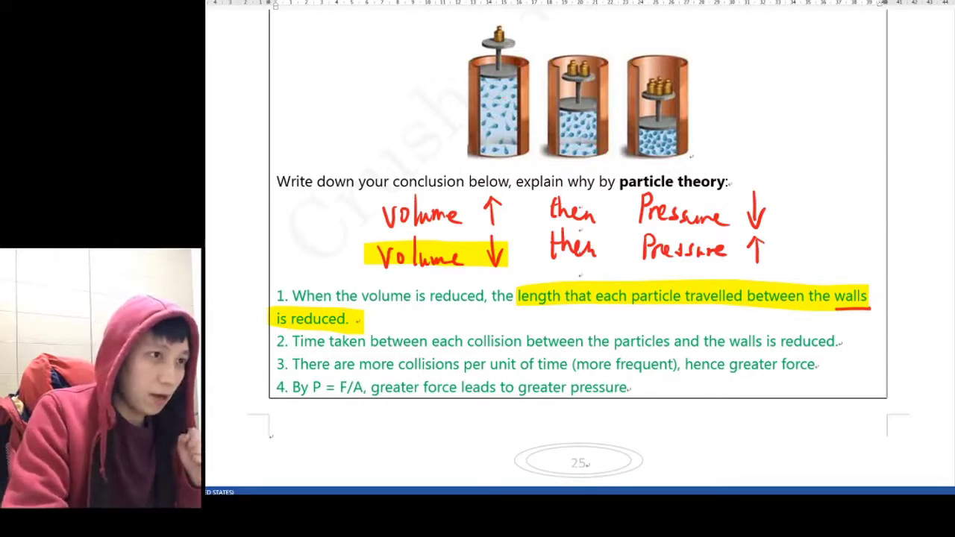
- Draw red lines at the gas top and bottom in each cylinder, plus downward travel arrows
drag(473, 72, 525, 71)
drag(470, 155, 534, 155)
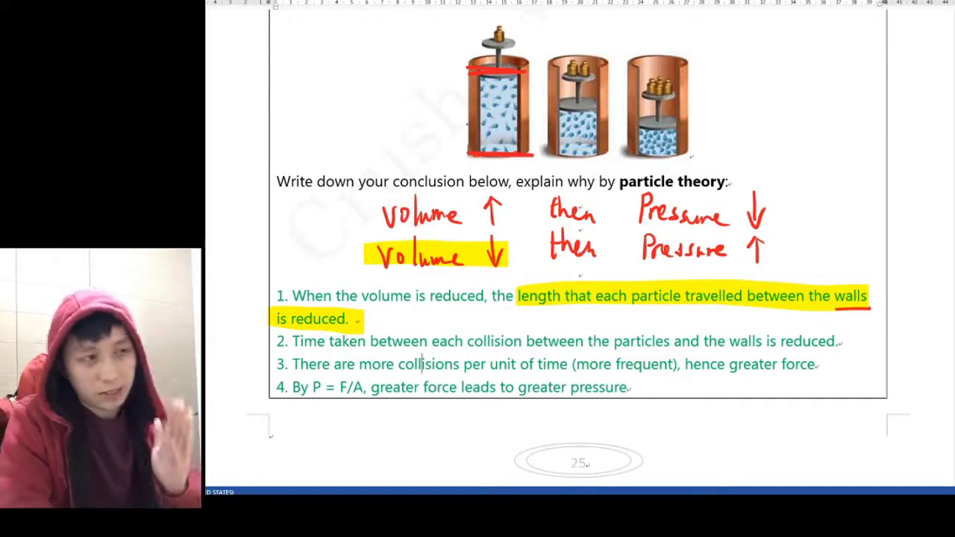
mouse_move(503, 87)
mouse_down()
mouse_move(481, 131)
mouse_move(500, 131)
mouse_up()
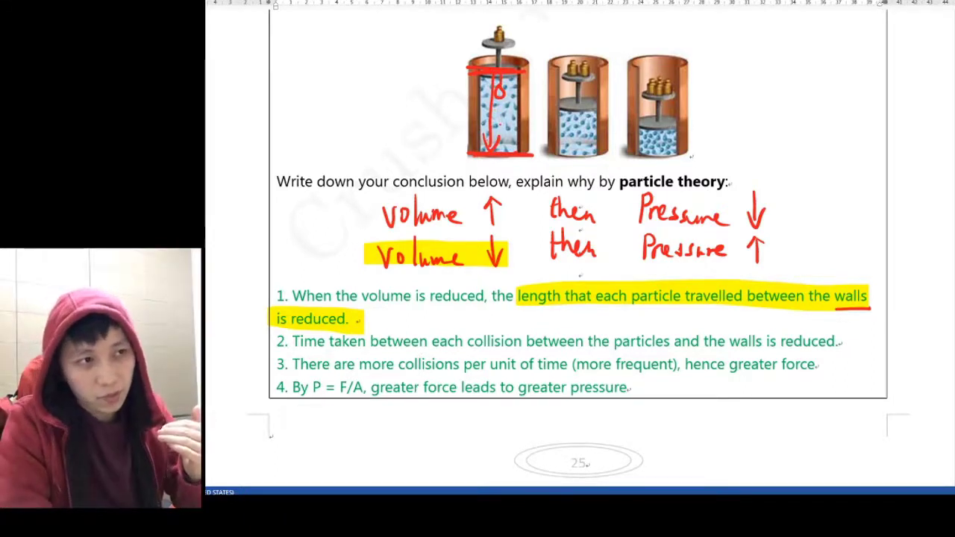
drag(573, 106, 600, 106)
drag(554, 155, 597, 156)
drag(639, 122, 681, 122)
drag(636, 156, 679, 157)
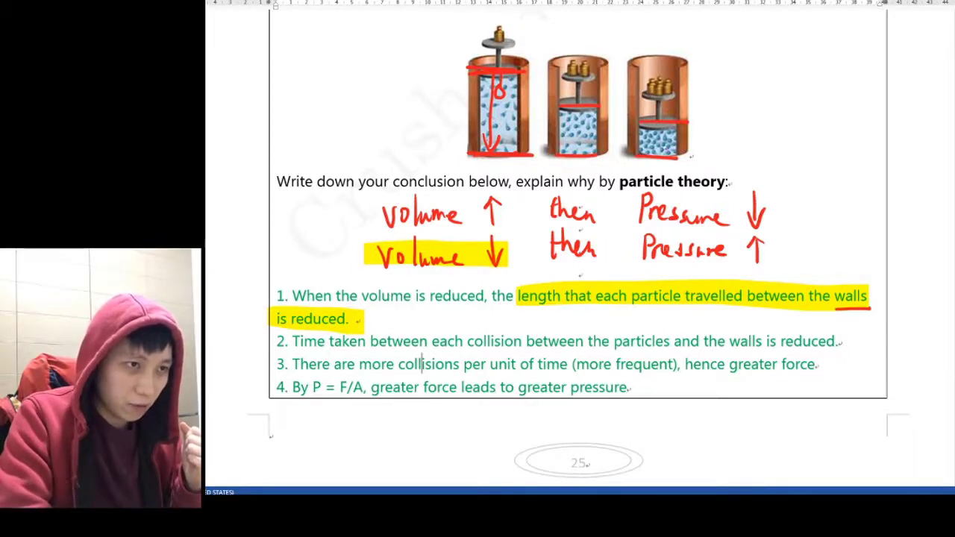
drag(657, 126, 657, 156)
mouse_move(649, 145)
mouse_down()
mouse_move(706, 163)
mouse_move(712, 133)
mouse_move(713, 154)
mouse_up()
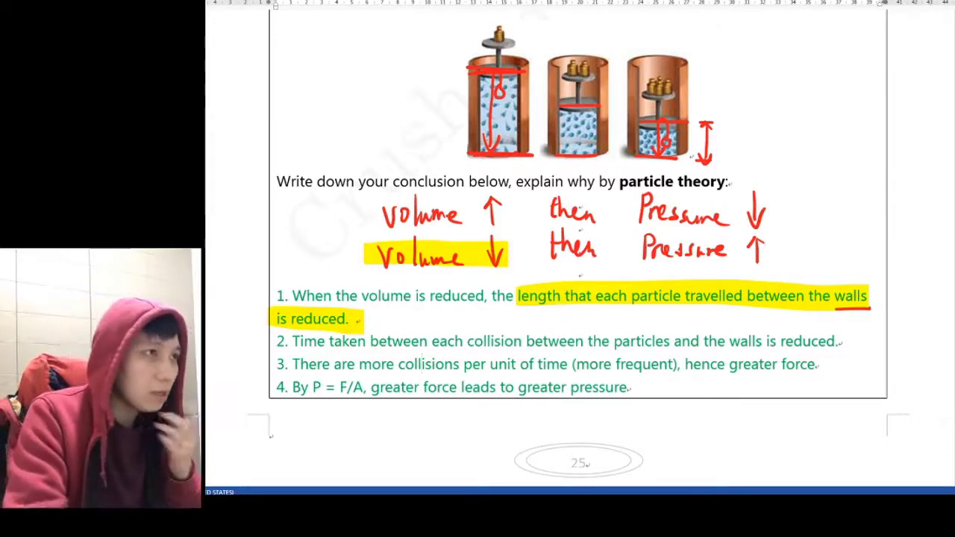
- Highlight 'Time taken' and 'reduced' in point 2 in yellow
drag(359, 336, 359, 350)
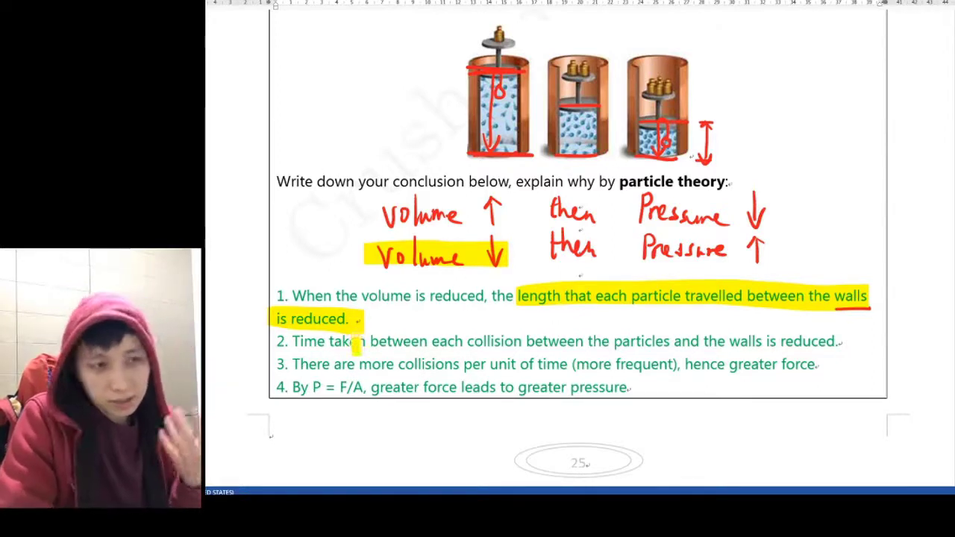
drag(292, 344, 376, 342)
drag(779, 341, 830, 341)
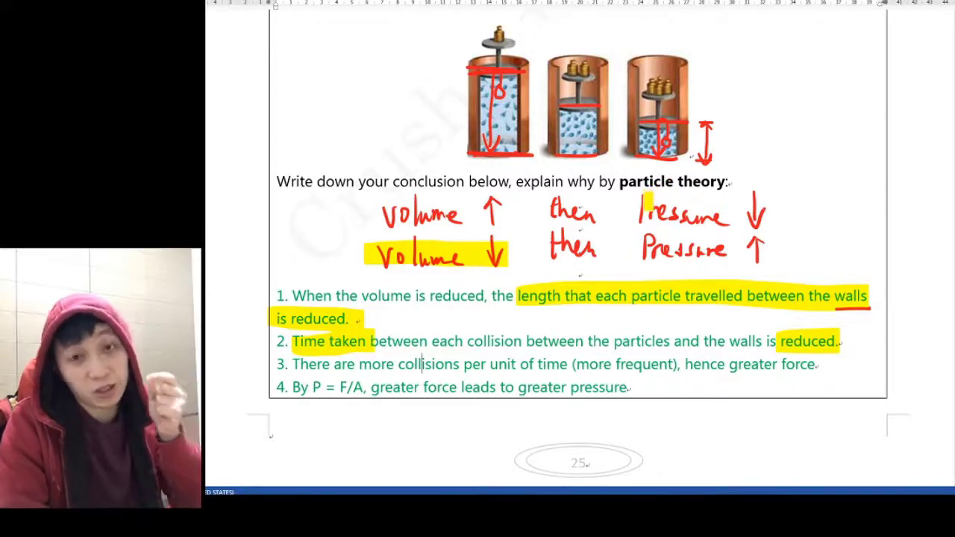
drag(641, 197, 641, 218)
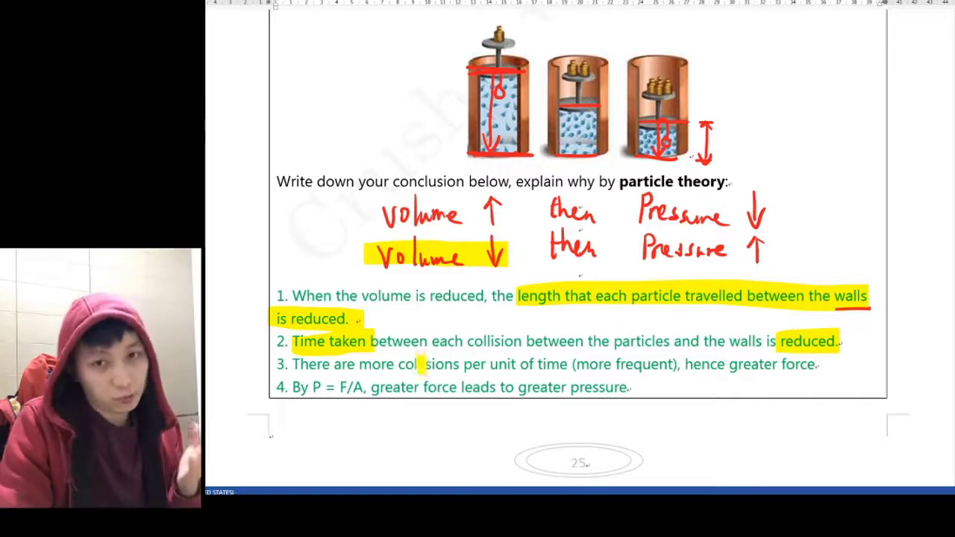
- Highlight 'more collisions' and 'greater force' in point 3, and begin writing 'impact' in red
drag(360, 364, 678, 364)
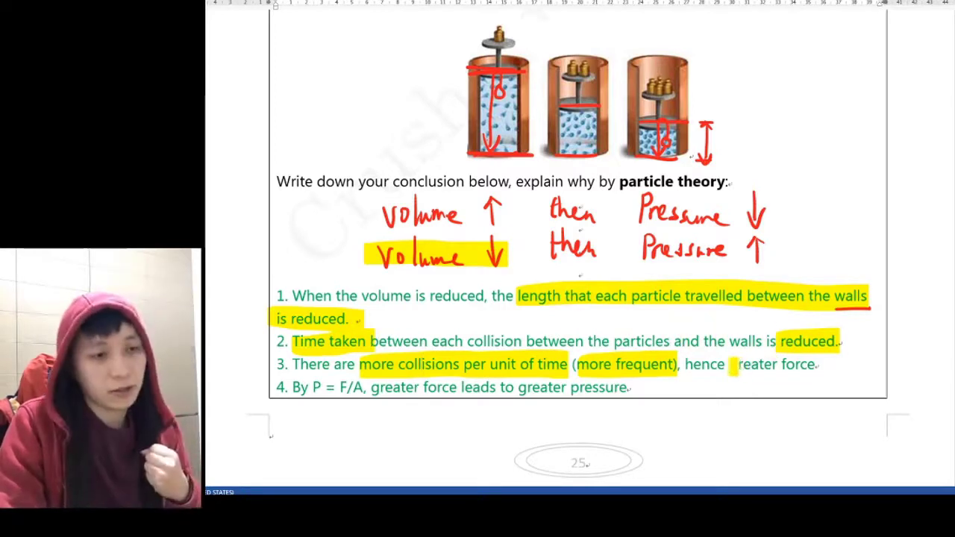
drag(733, 364, 822, 365)
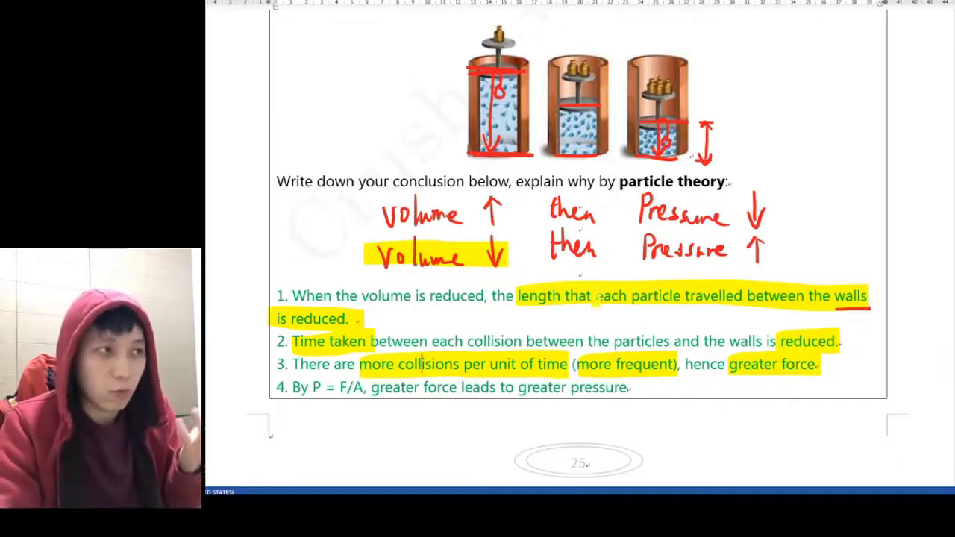
mouse_move(773, 385)
mouse_down()
mouse_move(778, 398)
mouse_move(795, 403)
mouse_move(850, 378)
mouse_move(840, 386)
mouse_up()
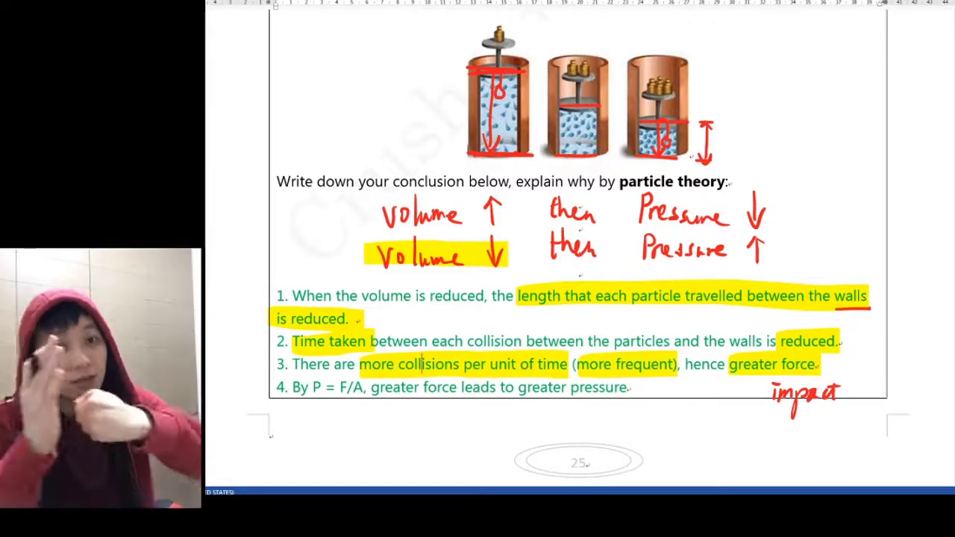
- Add 'on the wall' after 'impact', then highlight and underline point 4's P = F/A, greater force and greater pressure
mouse_move(844, 366)
mouse_down()
mouse_move(891, 358)
mouse_move(912, 372)
mouse_move(902, 387)
mouse_move(908, 394)
mouse_move(949, 399)
mouse_up()
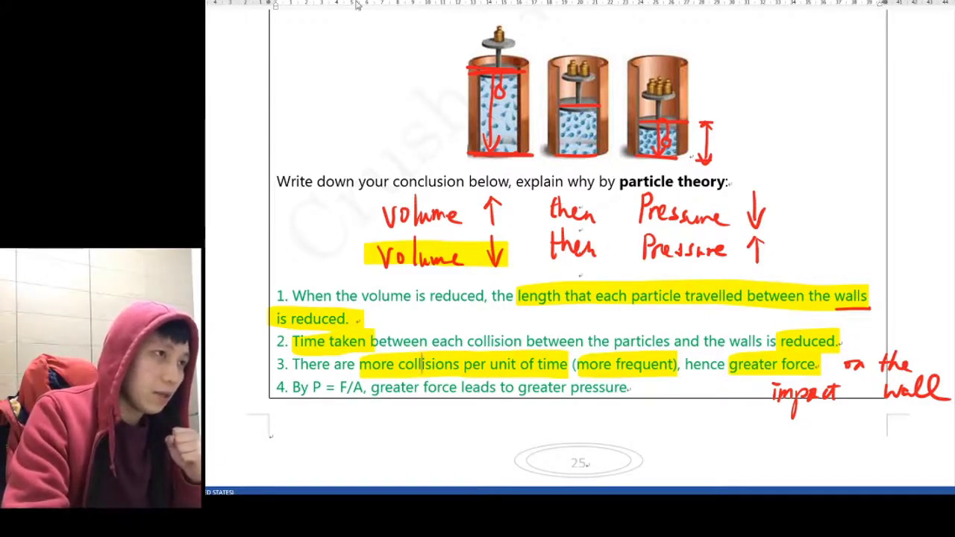
drag(312, 388, 366, 389)
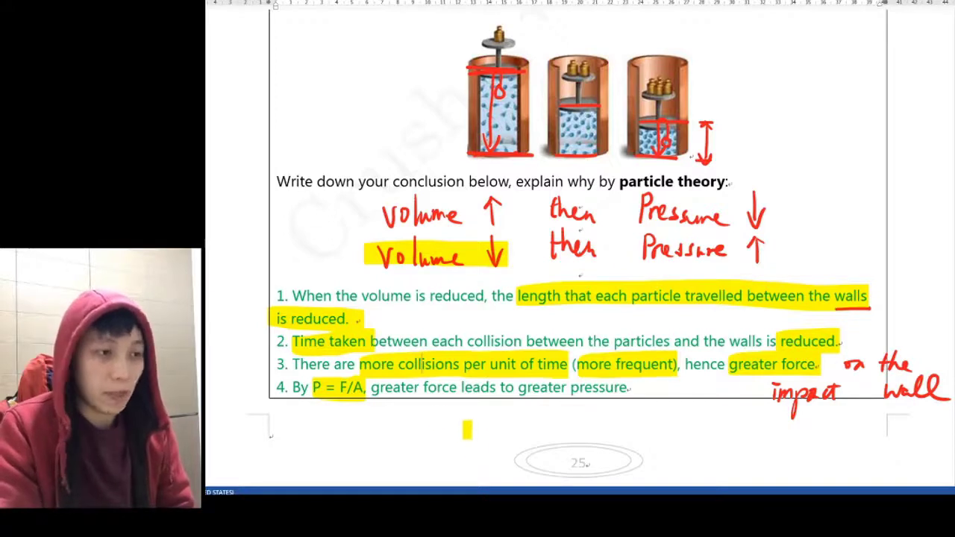
drag(371, 389, 456, 388)
drag(519, 389, 624, 389)
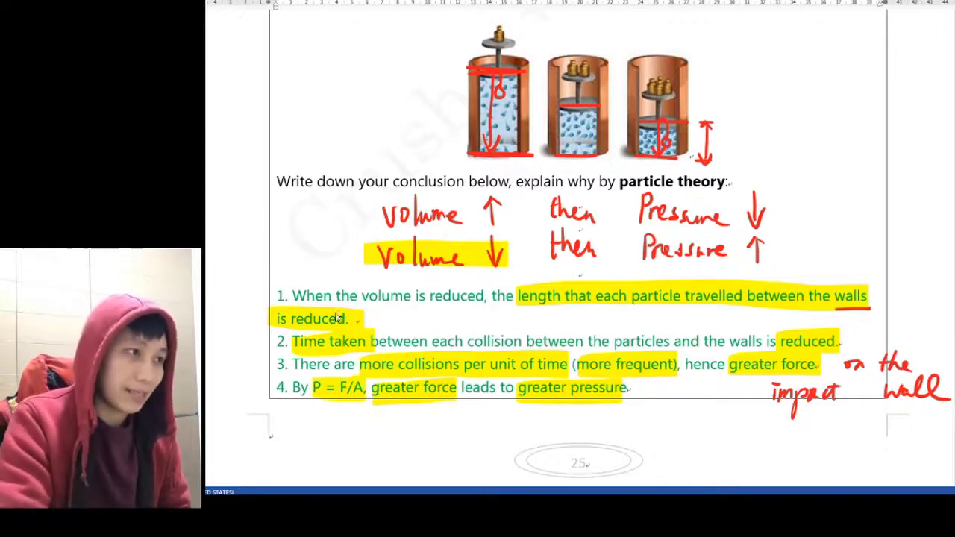
drag(322, 402, 365, 402)
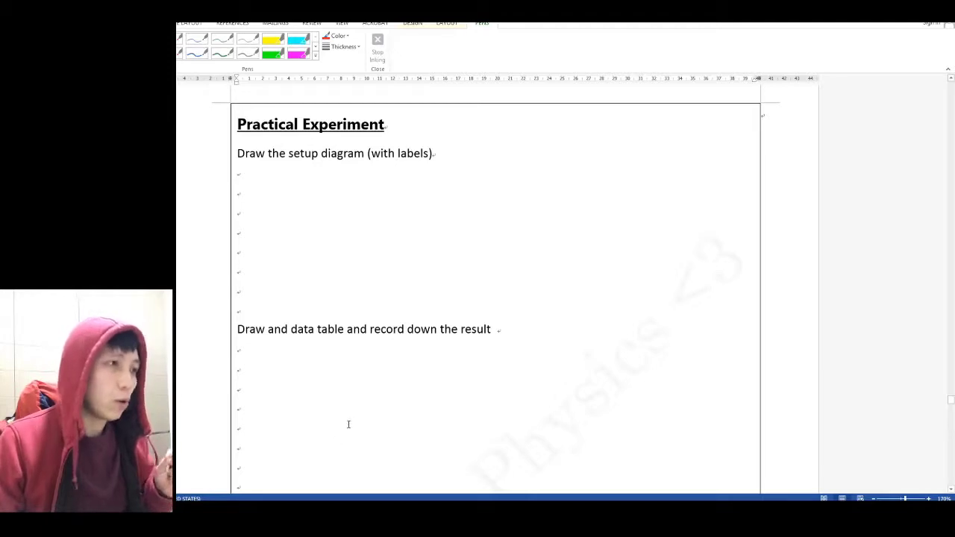
- Review the setup diagram prompt and its blank lines in the Practical Experiment section
scroll(348, 424, down, 5)
scroll(349, 422, up, 6)
scroll(350, 422, up, 2)
scroll(351, 420, down, 3)
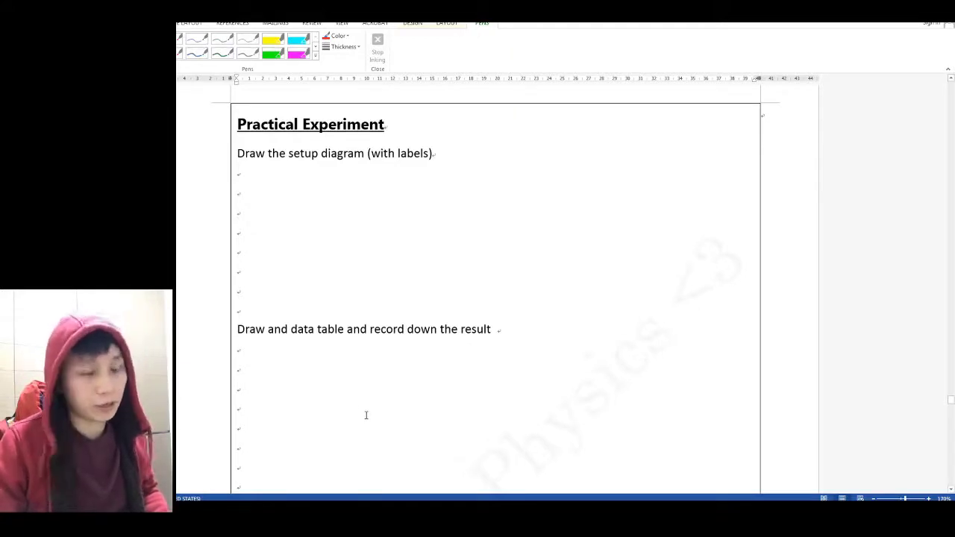
click(303, 196)
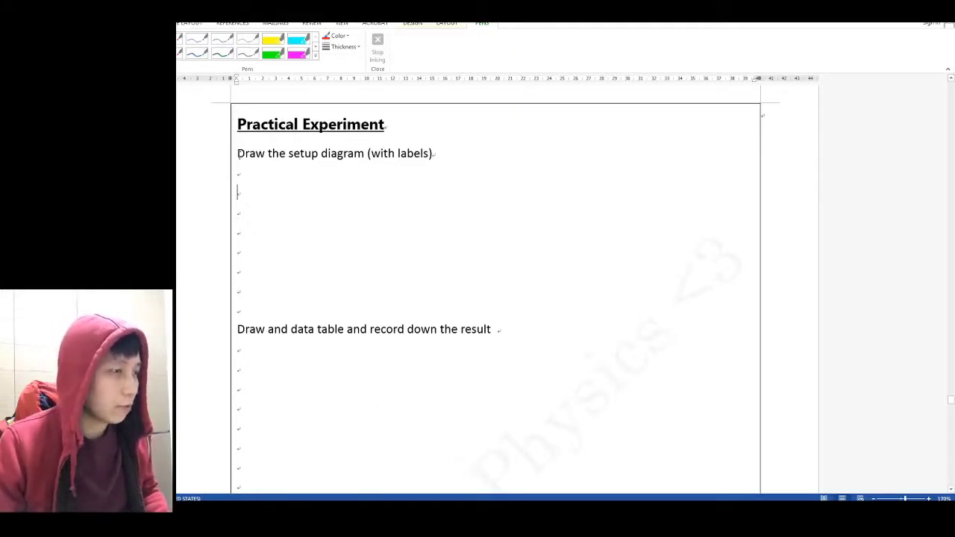
drag(240, 153, 365, 153)
click(258, 411)
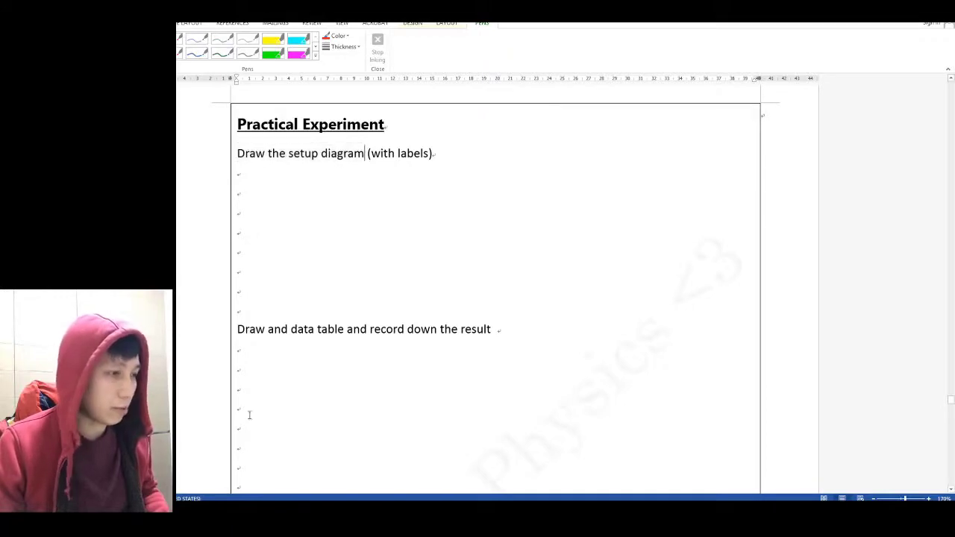
- Widen the PhET container to 10.3 nm, then bring the Word data-table prompt into view
key(alt+Tab)
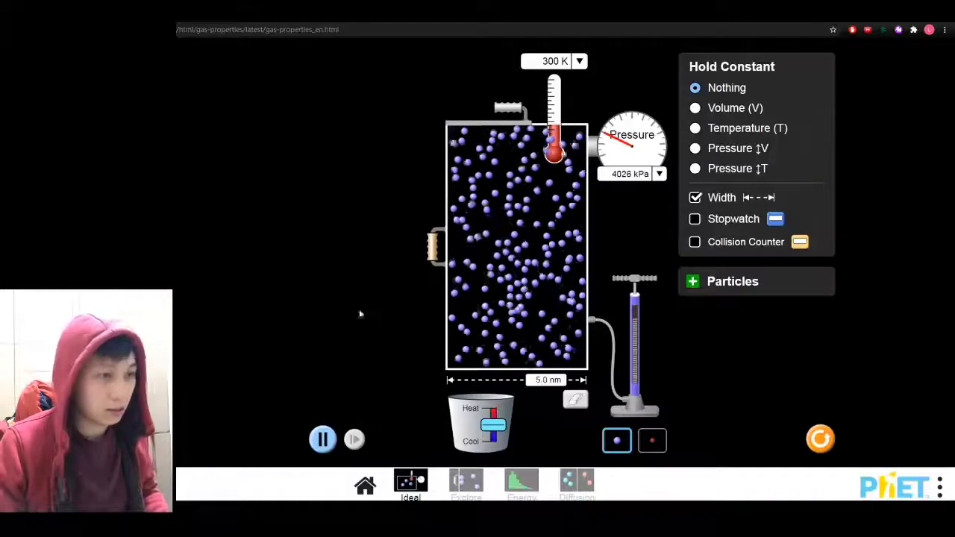
drag(439, 248, 285, 248)
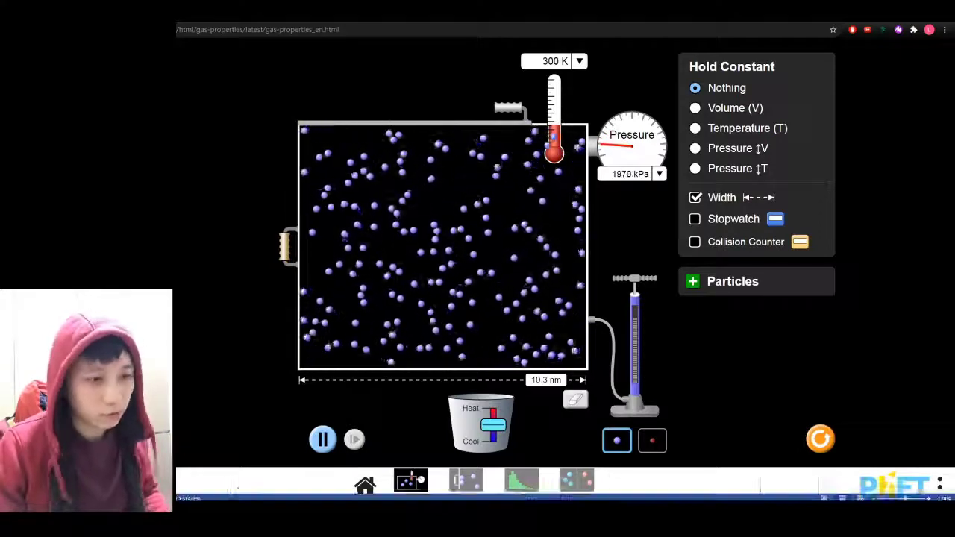
key(alt+Tab)
scroll(543, 332, down, 3)
scroll(546, 327, down, 1)
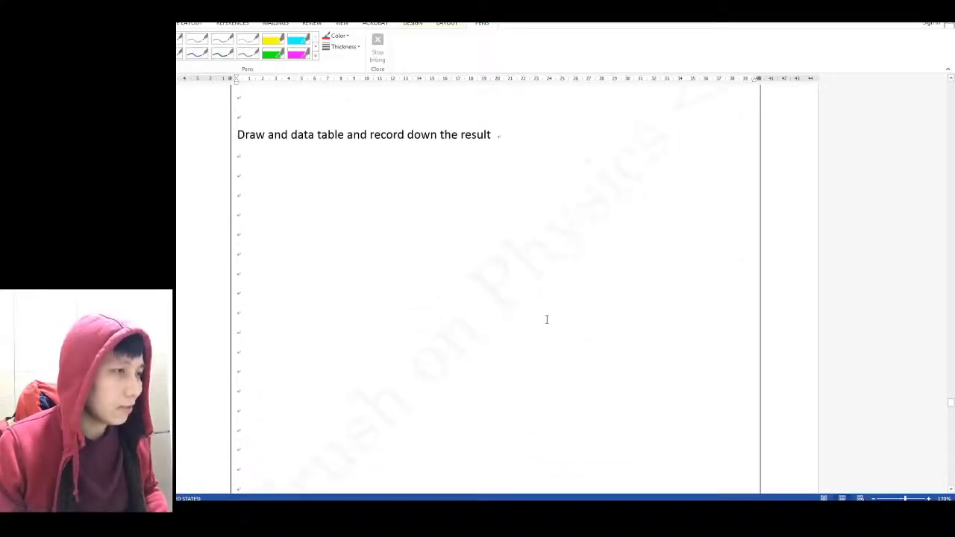
- Delete the duplicate 'and' so the prompt reads 'Draw data table and record down the result'
scroll(302, 181, up, 1)
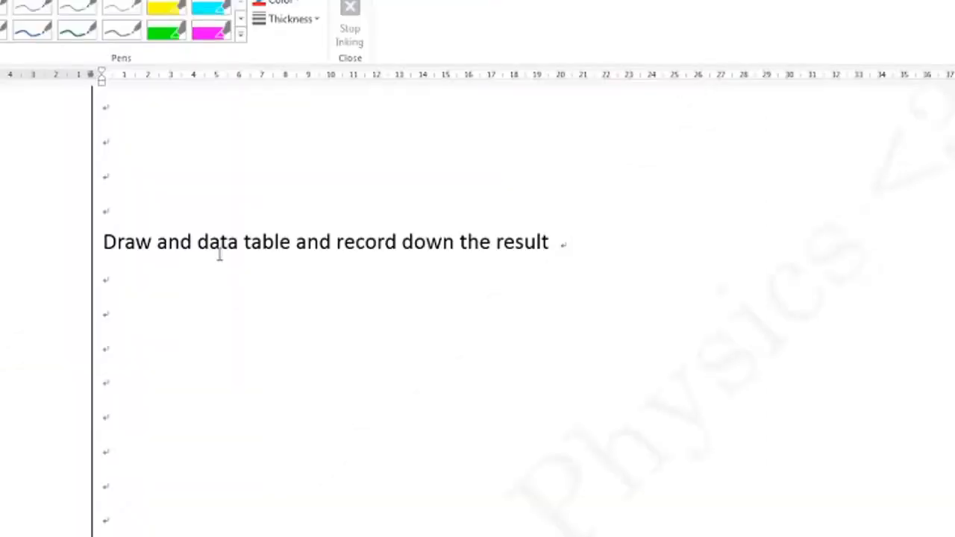
double_click(165, 244)
key(BackSpace)
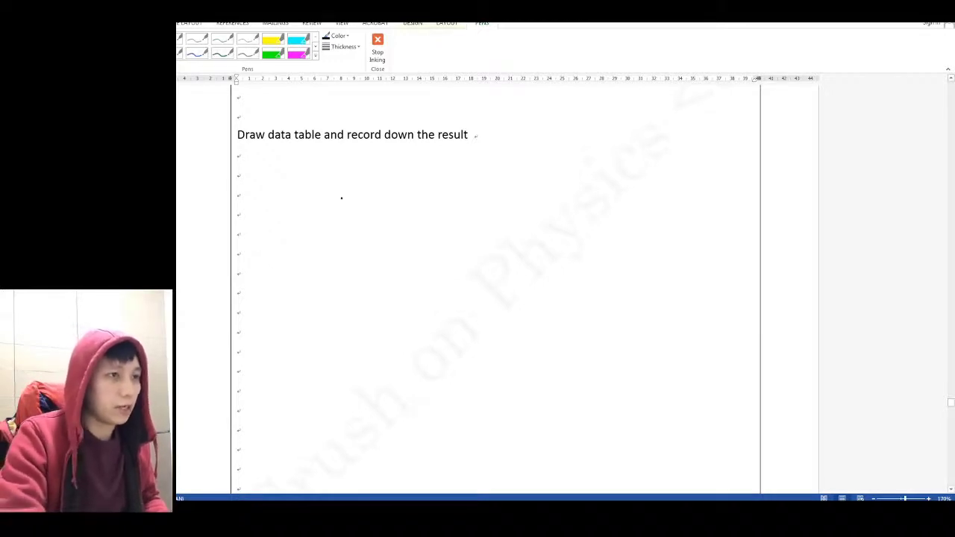
- Ink a T-shaped two-column table headed 'Volume' and a partly written 'Pressure'
drag(308, 190, 557, 191)
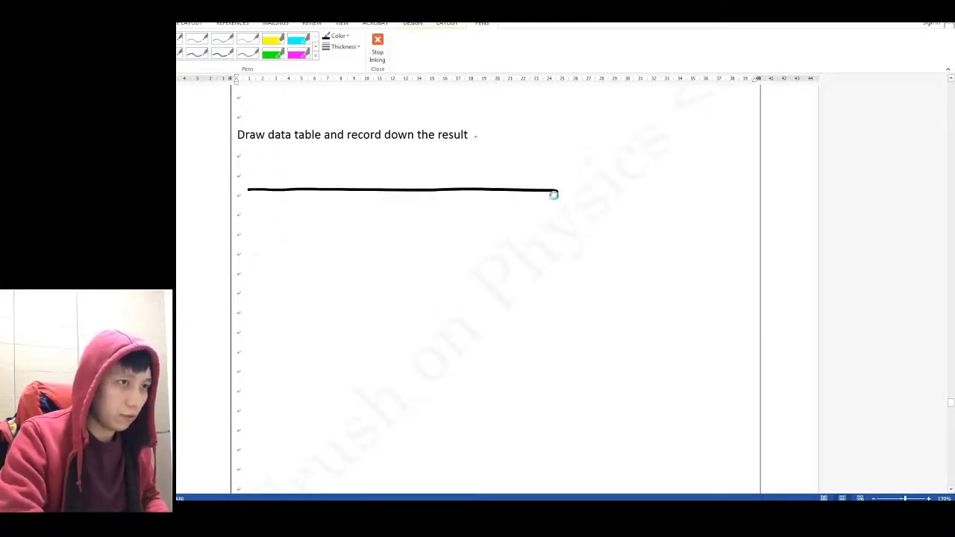
drag(400, 140, 403, 471)
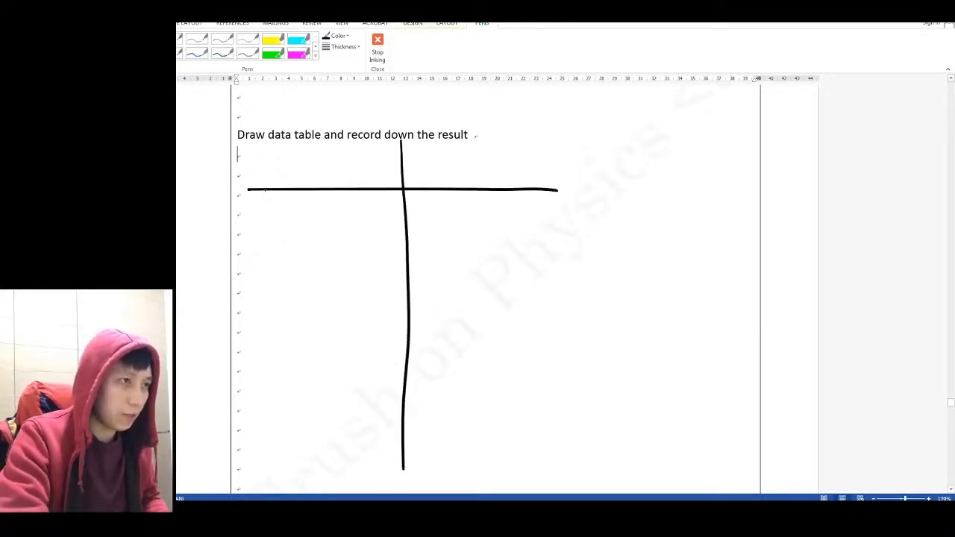
mouse_move(248, 148)
mouse_down()
mouse_move(263, 147)
mouse_move(281, 182)
mouse_up()
mouse_move(285, 169)
mouse_down()
mouse_move(292, 179)
mouse_move(315, 170)
mouse_up()
drag(424, 140, 418, 182)
mouse_move(420, 142)
mouse_down()
mouse_move(422, 159)
mouse_move(474, 172)
mouse_move(495, 166)
mouse_up()
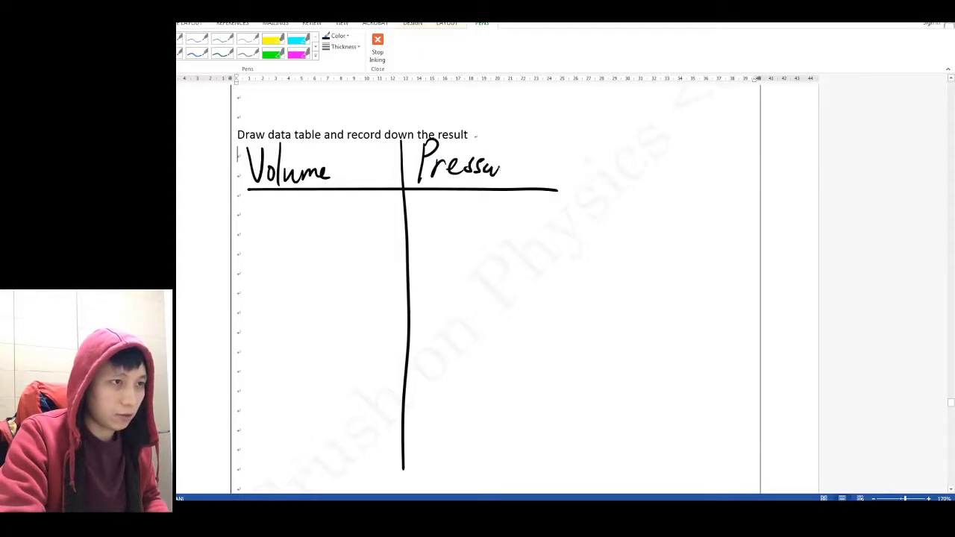